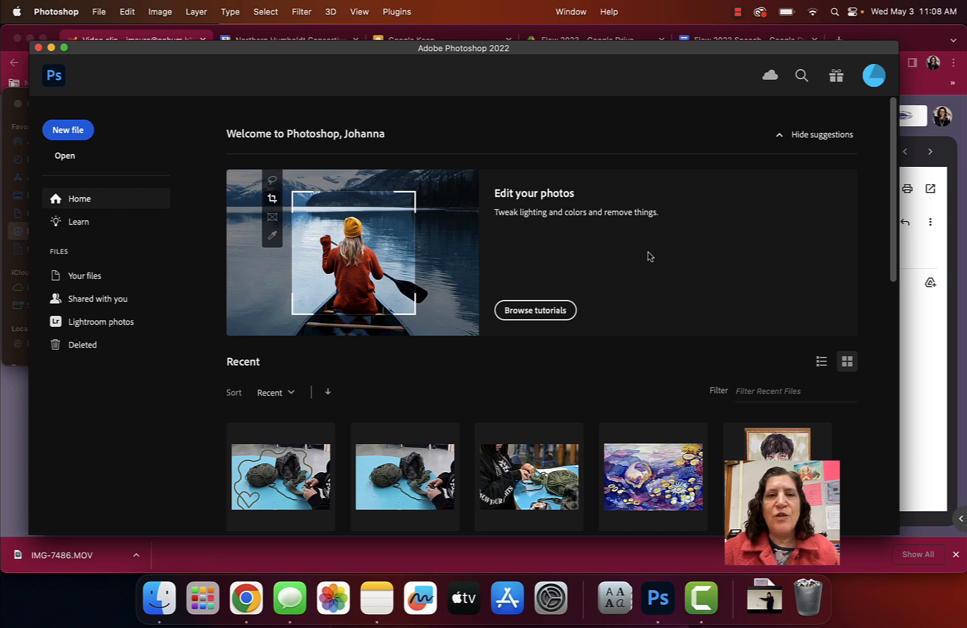
Open the video IMG-7486.MOV from the Downloads folder and dismiss the timeline tip.
{"action": "left_click", "coordinate": [73, 158]}
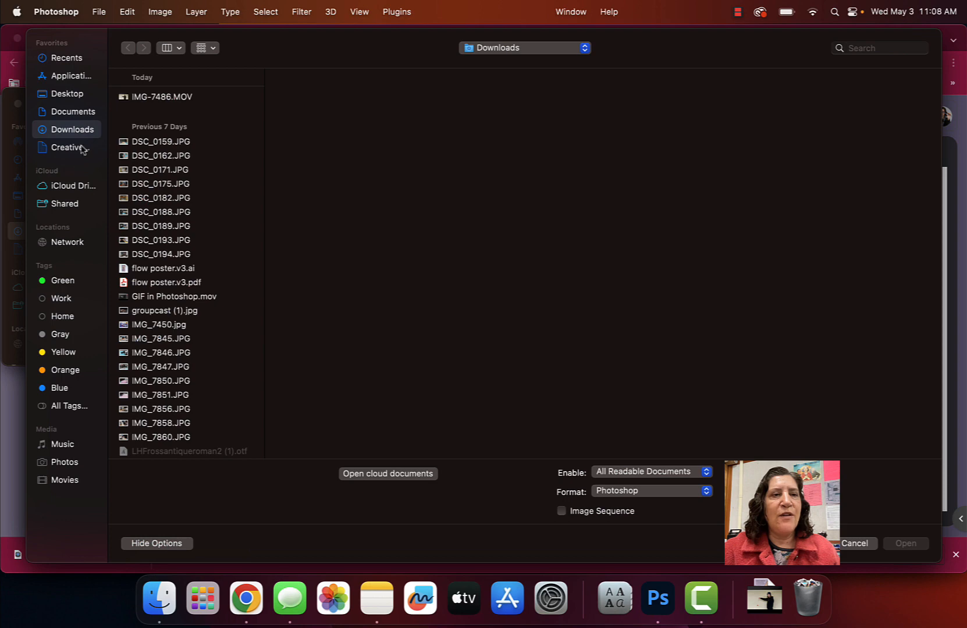
{"action": "left_click", "coordinate": [136, 98]}
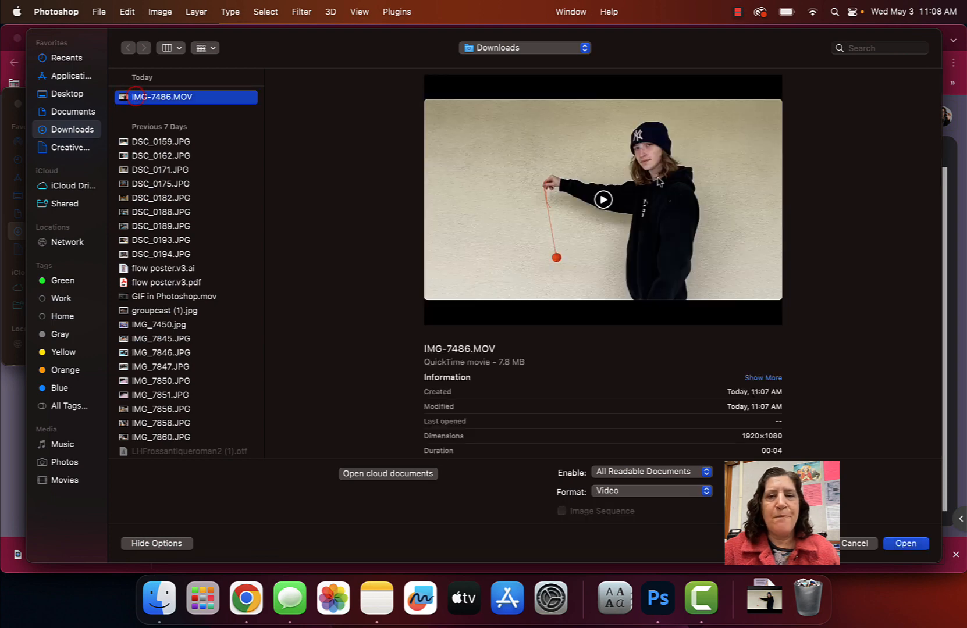
{"action": "left_click", "coordinate": [905, 543]}
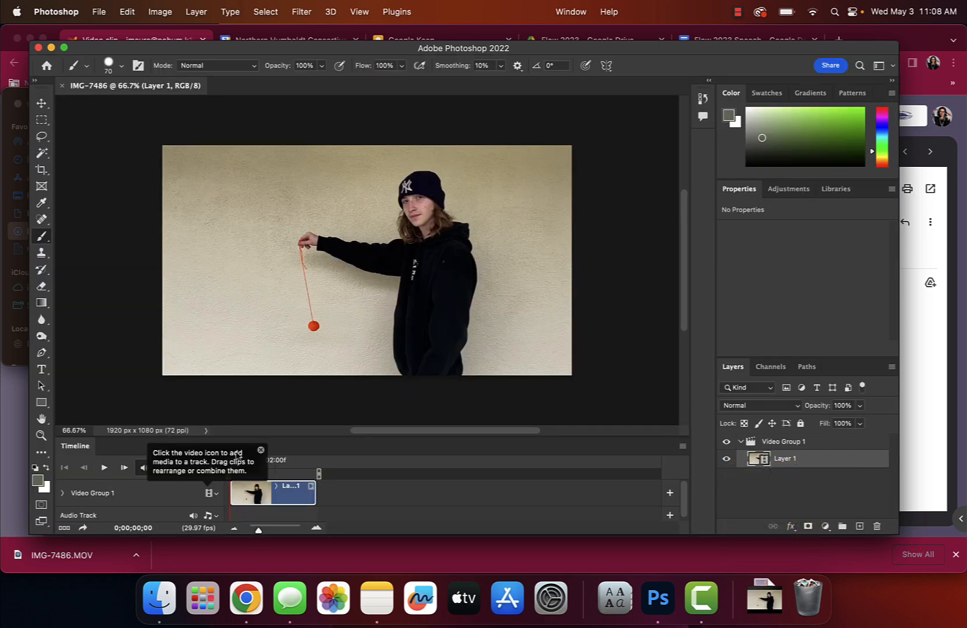
{"action": "left_click", "coordinate": [260, 450]}
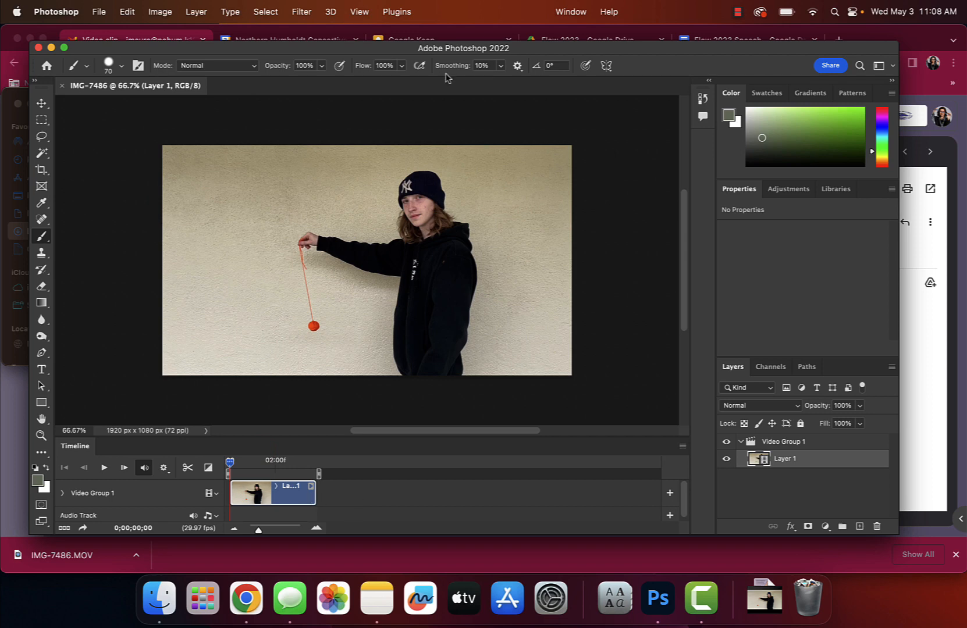
Check that the Layers and Timeline panels are enabled and widen the application window.
{"action": "left_click", "coordinate": [569, 12]}
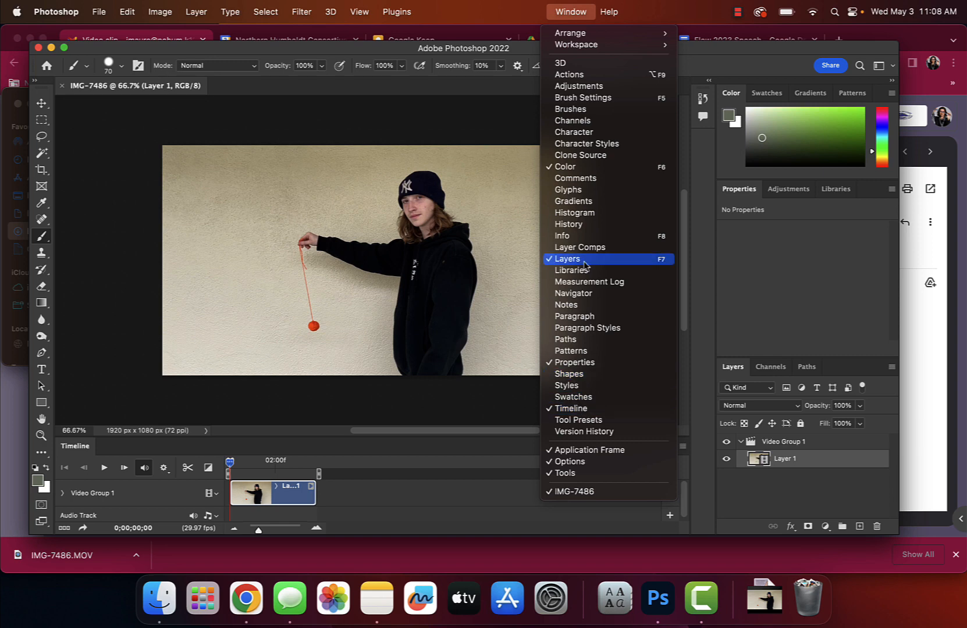
{"action": "left_click", "coordinate": [556, 12]}
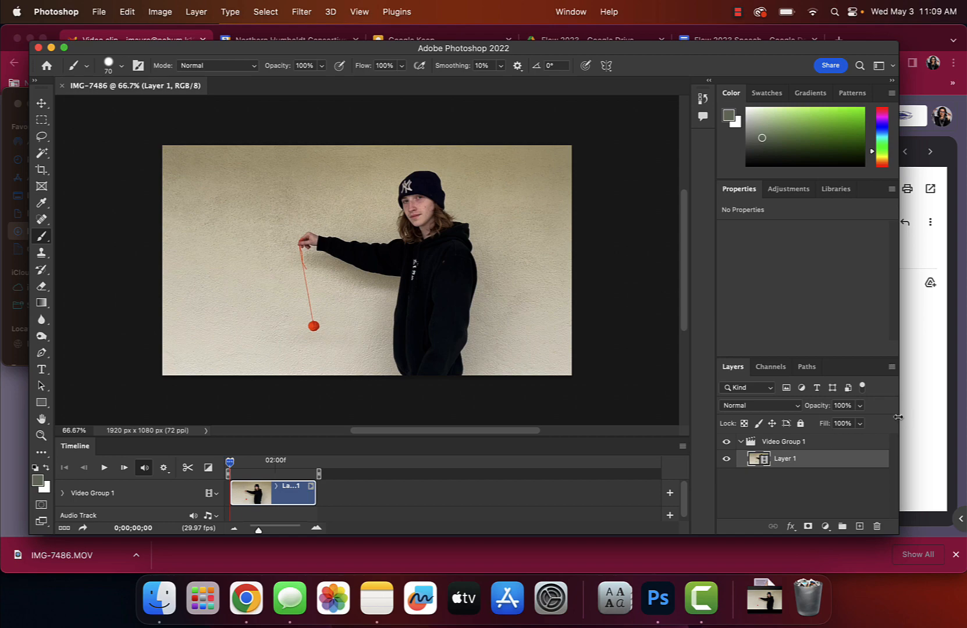
{"action": "left_click_drag", "start_coordinate": [898, 417], "coordinate": [963, 413]}
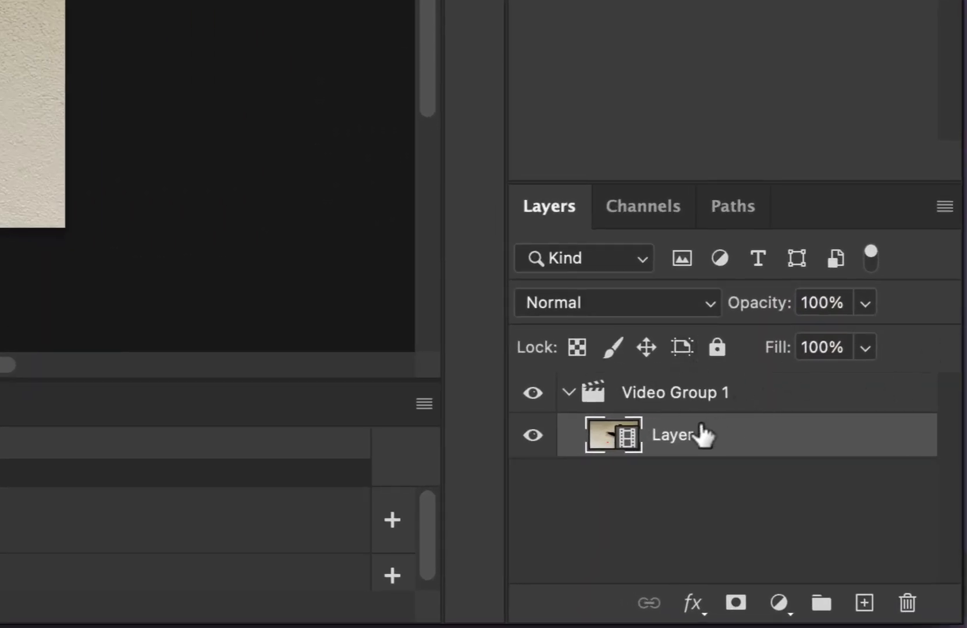
Move Layer 1 out of Video Group 1 and delete the empty group.
{"action": "left_click", "coordinate": [702, 441]}
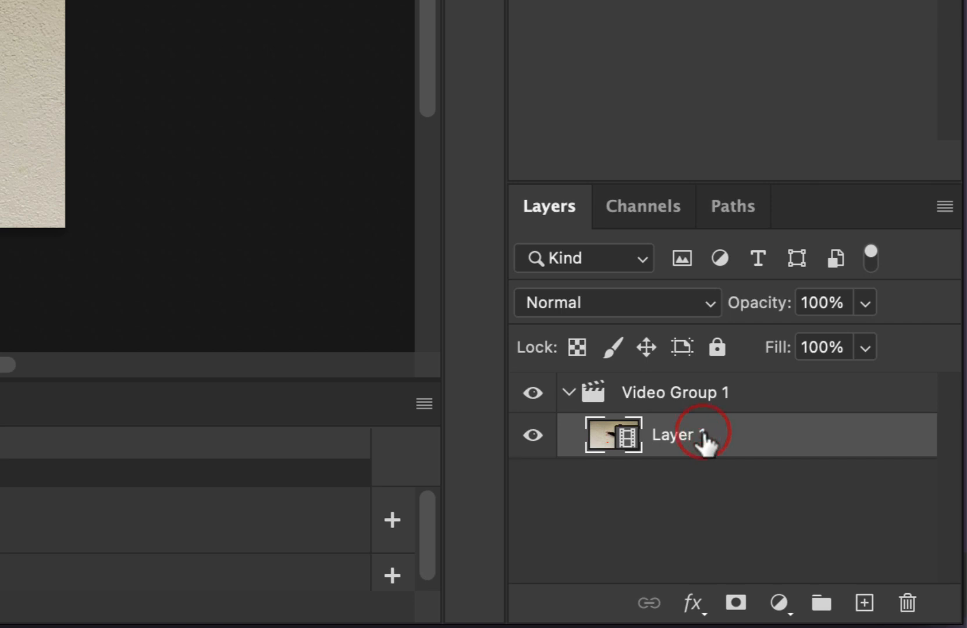
{"action": "left_click_drag", "start_coordinate": [703, 440], "coordinate": [714, 382]}
{"action": "left_click_drag", "start_coordinate": [760, 439], "coordinate": [902, 599]}
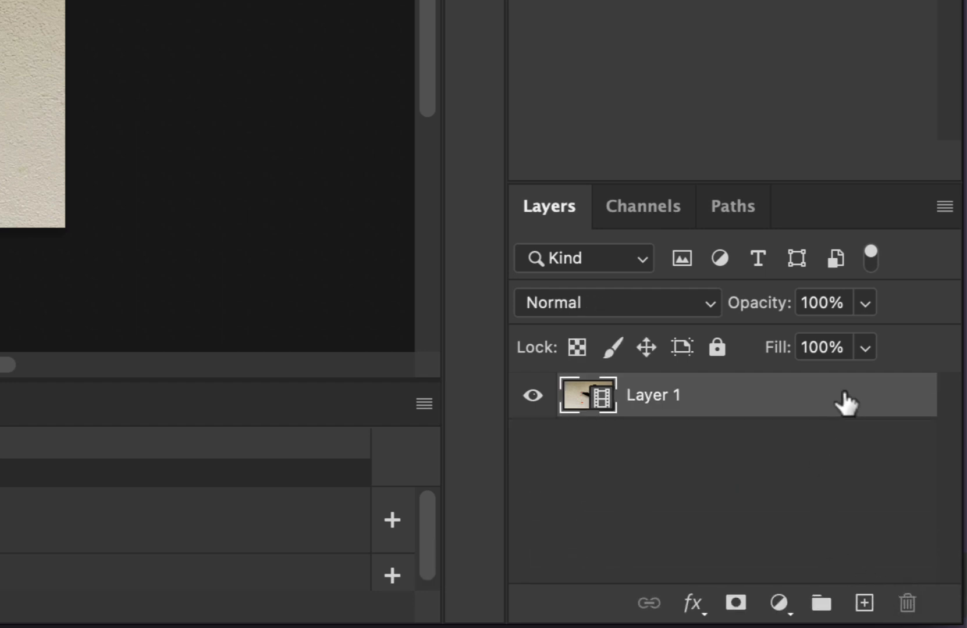
Duplicate the Layer 1 video layer and rasterize the copy into a still image.
{"action": "left_click_drag", "start_coordinate": [843, 399], "coordinate": [864, 603]}
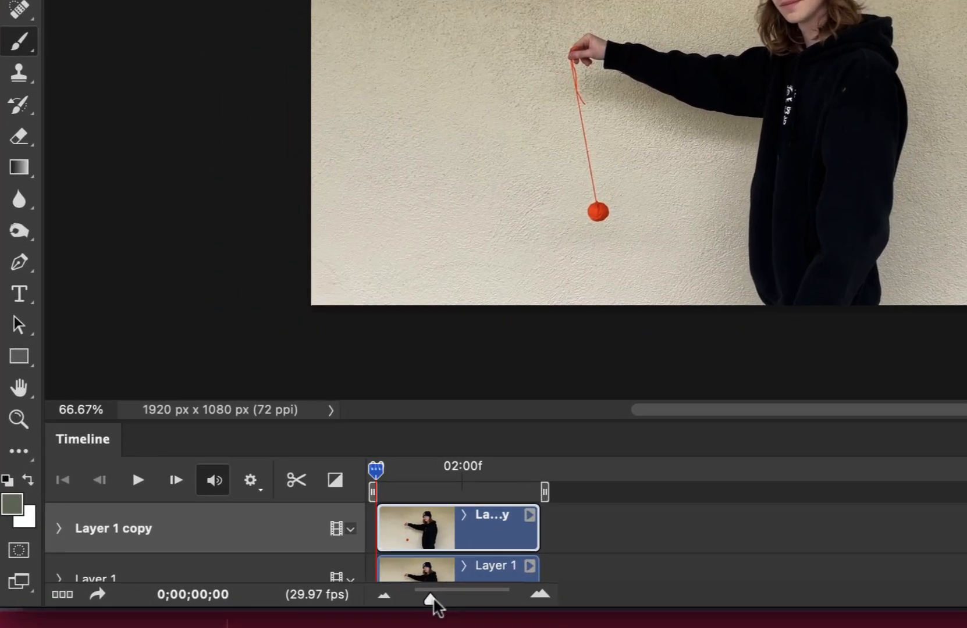
{"action": "left_click_drag", "start_coordinate": [430, 599], "coordinate": [450, 602]}
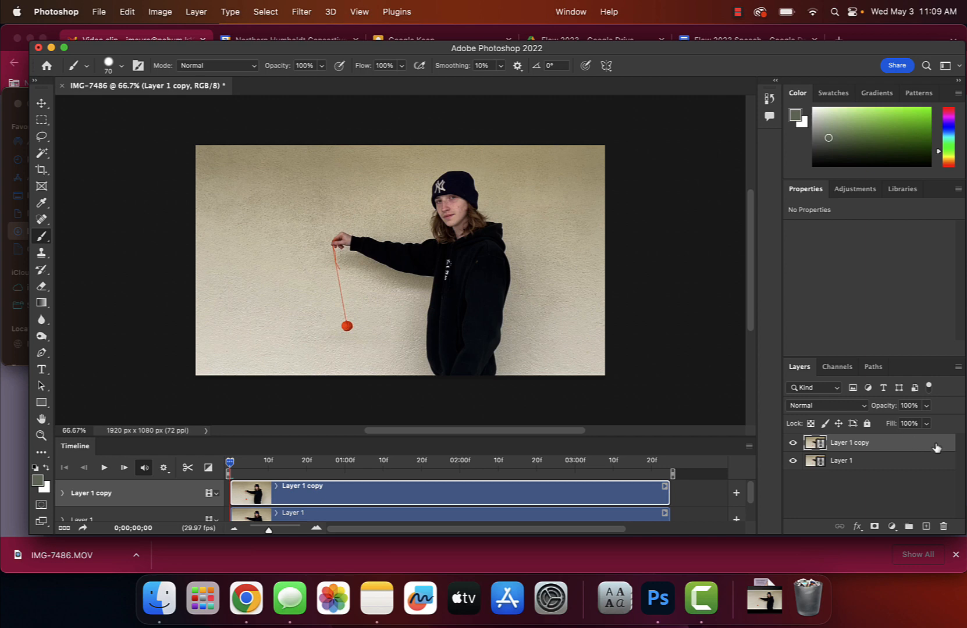
{"action": "right_click", "coordinate": [936, 448]}
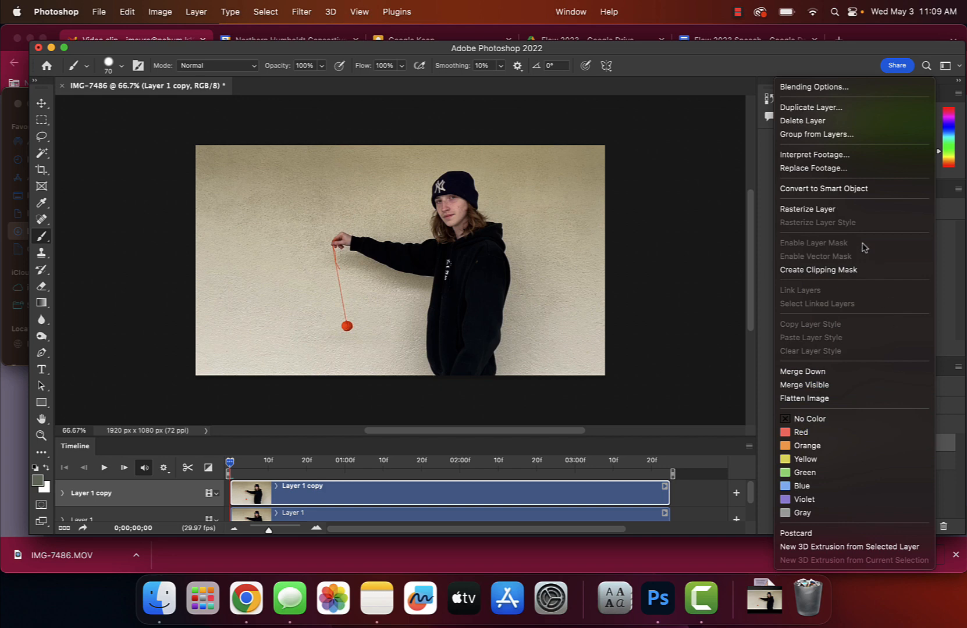
{"action": "left_click", "coordinate": [856, 211]}
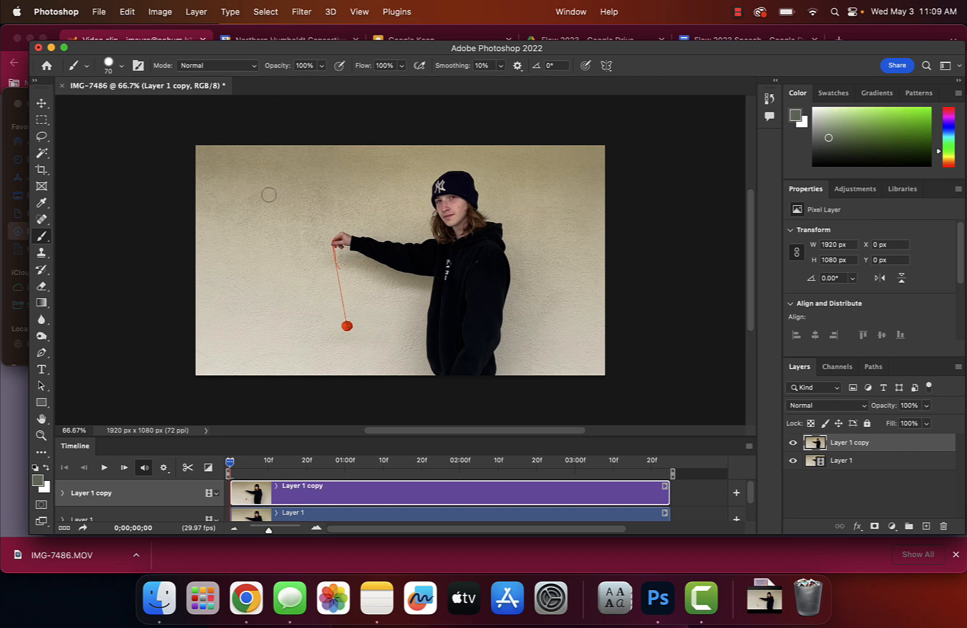
With the Lasso tool active, open the Select and Mask workspace for the rasterized layer copy.
{"action": "left_click", "coordinate": [41, 136]}
{"action": "left_click", "coordinate": [43, 137]}
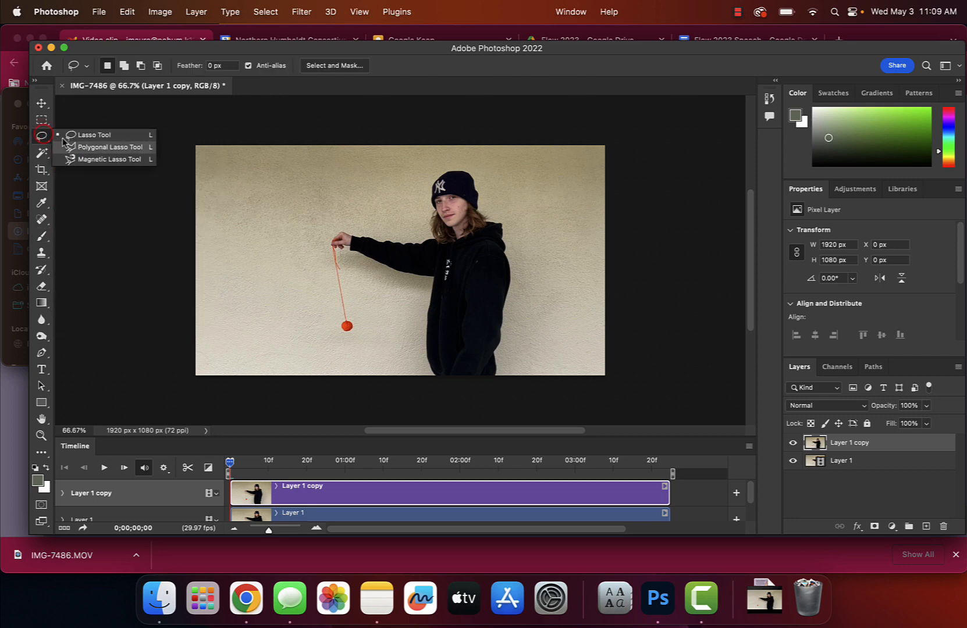
{"action": "left_click", "coordinate": [73, 138]}
{"action": "left_click", "coordinate": [41, 150]}
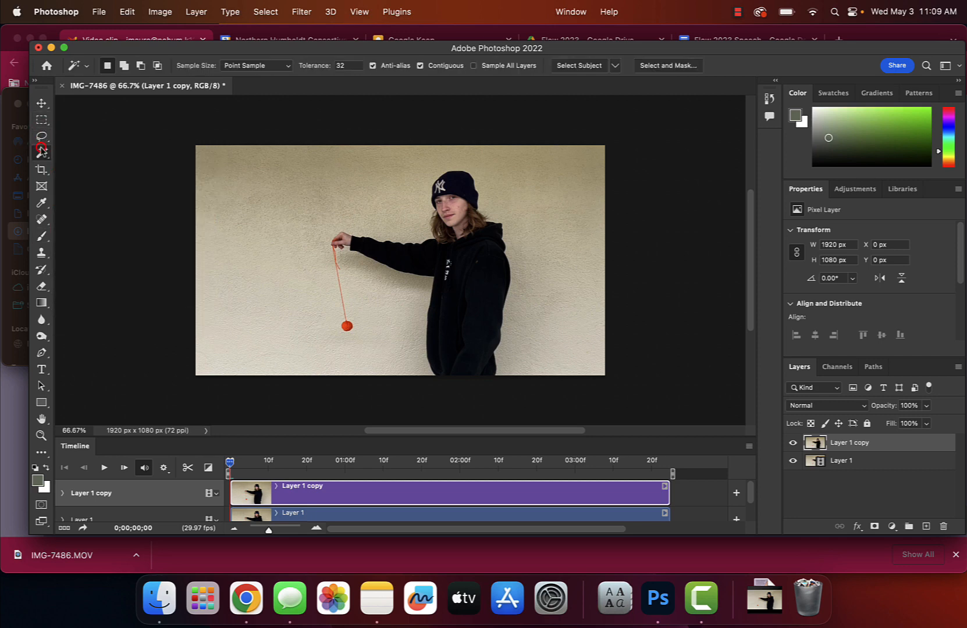
{"action": "left_click", "coordinate": [42, 140]}
{"action": "left_click", "coordinate": [42, 138]}
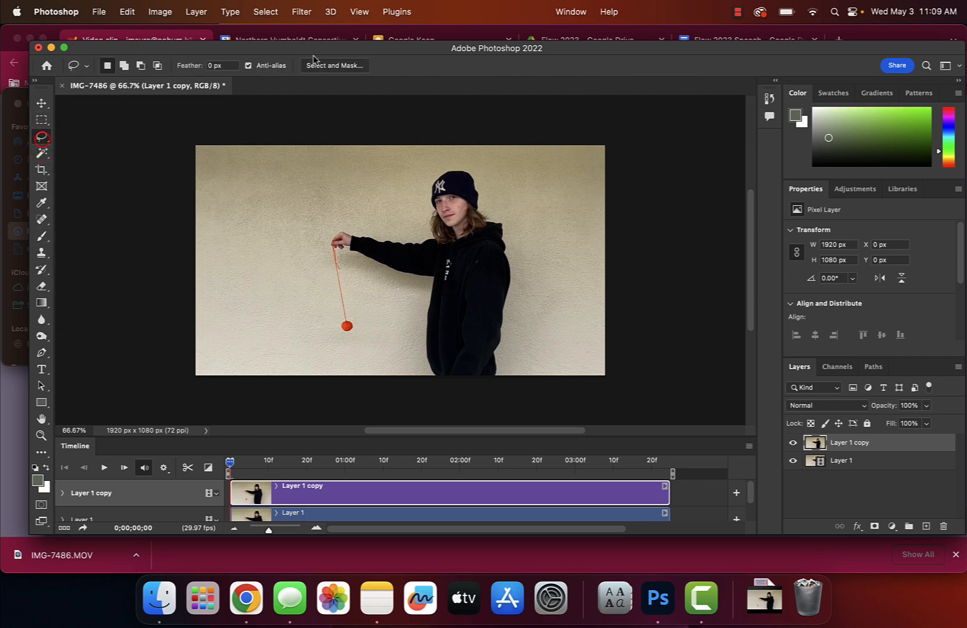
{"action": "left_click", "coordinate": [346, 65]}
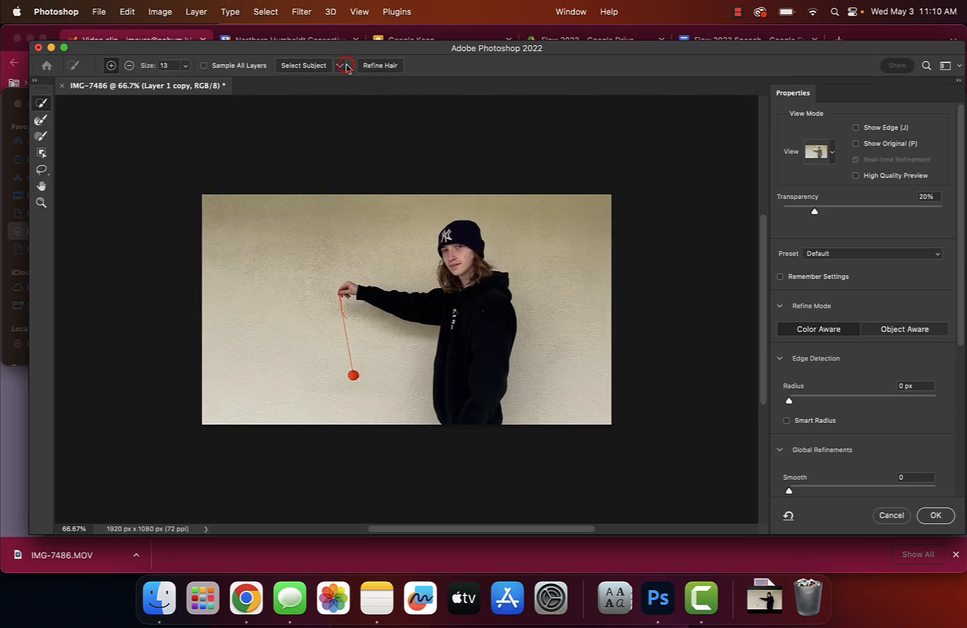
Activate the Brush tool in Select and Mask and set the view mode to Overlay.
{"action": "left_click", "coordinate": [45, 139]}
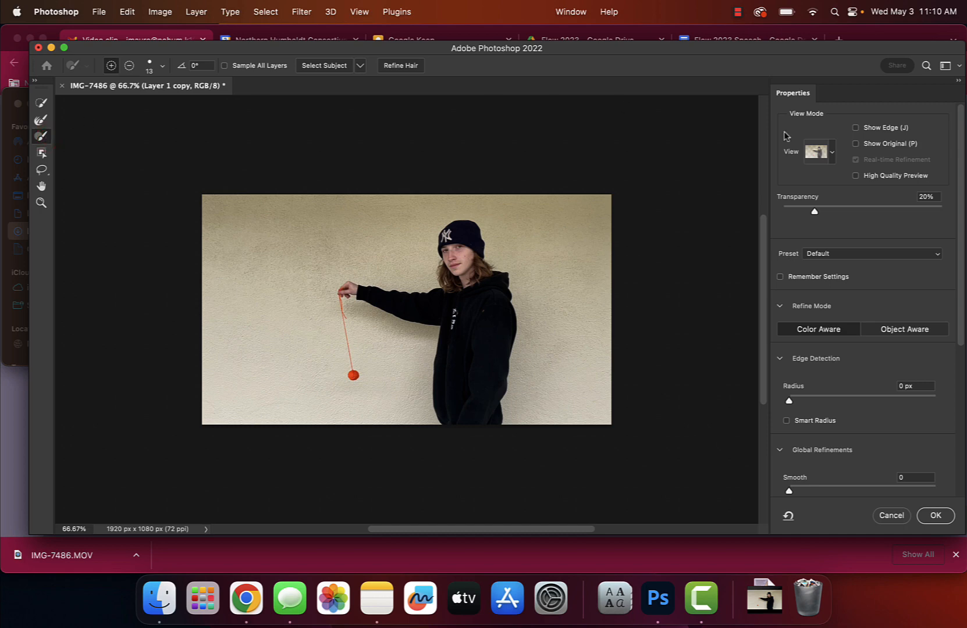
{"action": "left_click", "coordinate": [832, 153]}
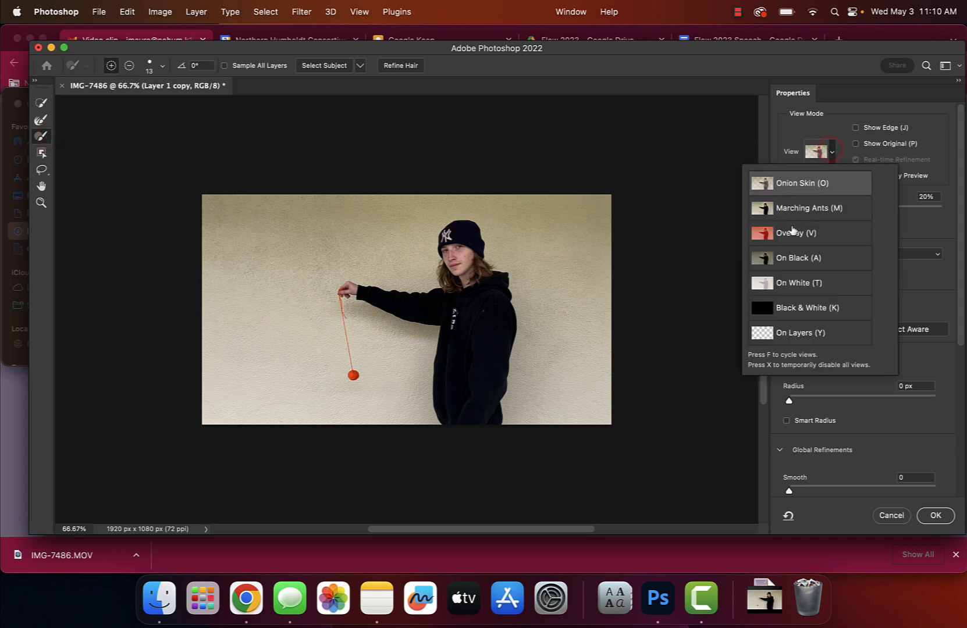
{"action": "left_click", "coordinate": [793, 232]}
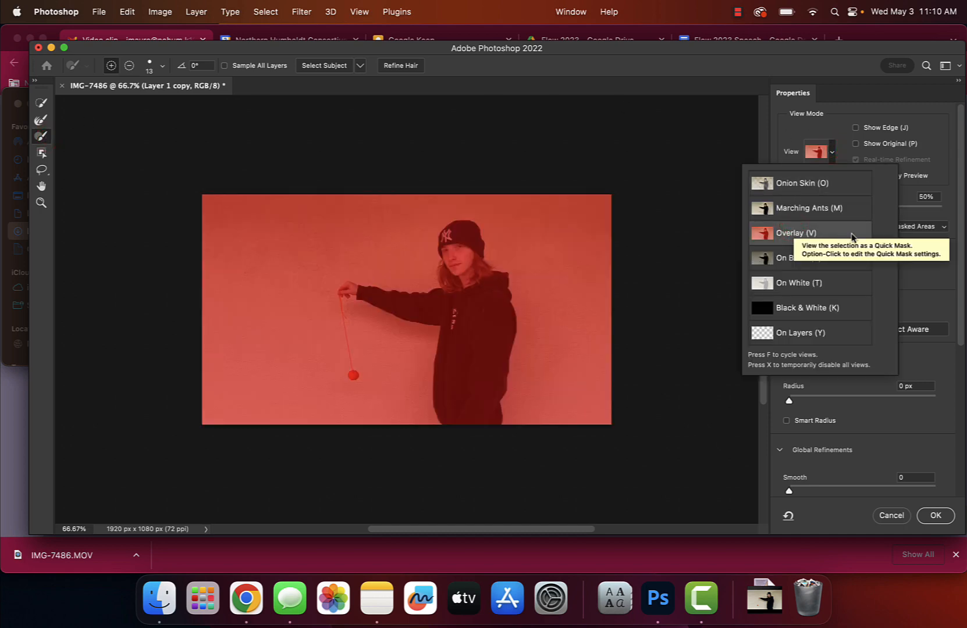
{"action": "left_click", "coordinate": [915, 277]}
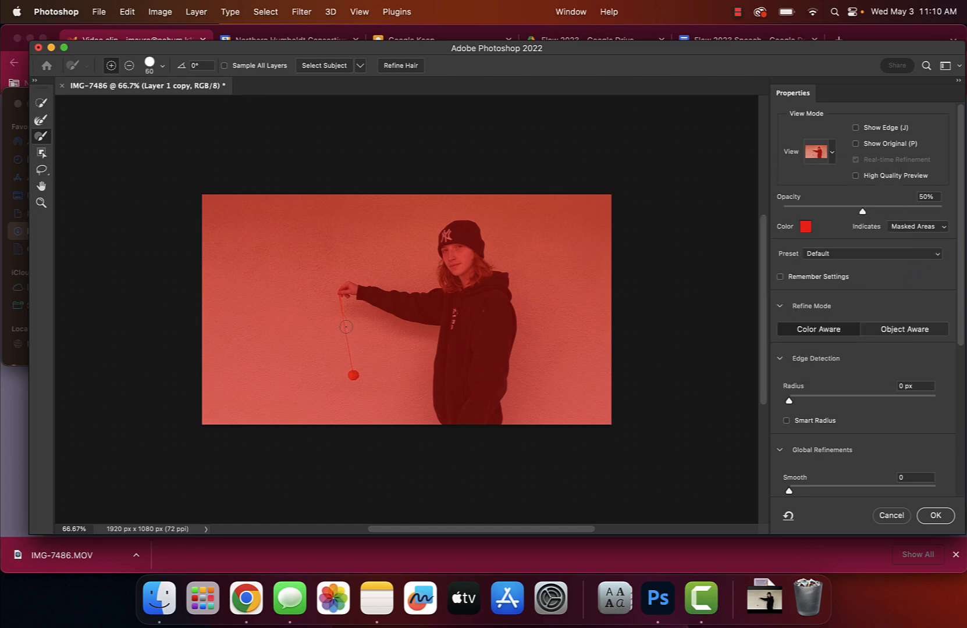
Paint the selection over the hanging ball, its string and its full triangular swing area with a size 70 brush.
{"action": "left_click", "coordinate": [346, 328]}
{"action": "scroll", "coordinate": [341, 306], "scroll_direction": "up", "scroll_amount": 6}
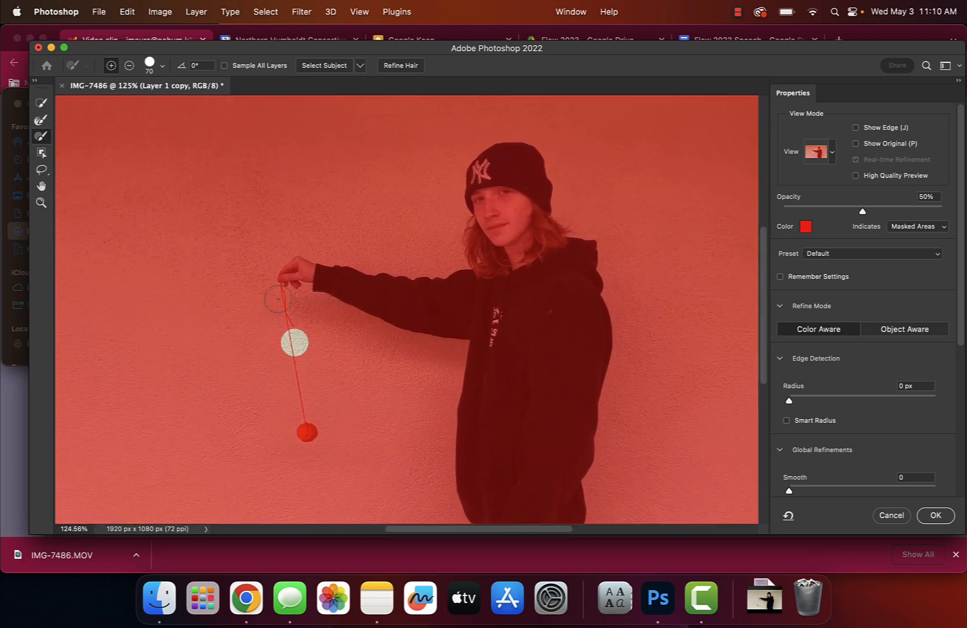
{"action": "mouse_move", "coordinate": [277, 301]}
{"action": "left_mouse_down"}
{"action": "mouse_move", "coordinate": [302, 362]}
{"action": "mouse_move", "coordinate": [295, 374]}
{"action": "mouse_move", "coordinate": [309, 432]}
{"action": "mouse_move", "coordinate": [298, 372]}
{"action": "left_mouse_up"}
{"action": "mouse_move", "coordinate": [273, 304]}
{"action": "left_mouse_down"}
{"action": "mouse_move", "coordinate": [218, 440]}
{"action": "mouse_move", "coordinate": [280, 452]}
{"action": "mouse_move", "coordinate": [340, 439]}
{"action": "mouse_move", "coordinate": [296, 354]}
{"action": "left_mouse_up"}
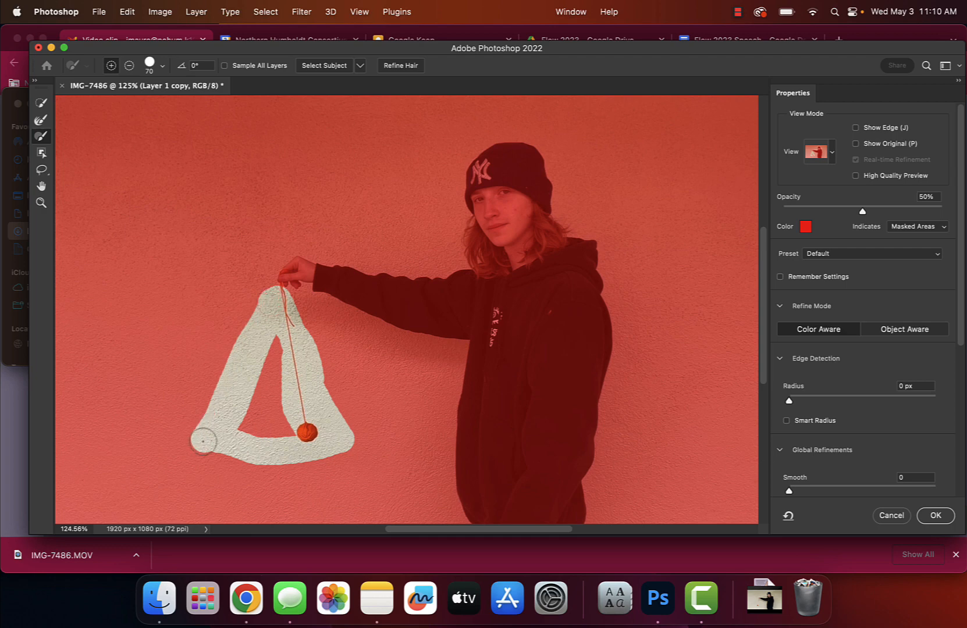
{"action": "mouse_move", "coordinate": [200, 441]}
{"action": "left_mouse_down"}
{"action": "mouse_move", "coordinate": [294, 454]}
{"action": "mouse_move", "coordinate": [346, 436]}
{"action": "mouse_move", "coordinate": [284, 327]}
{"action": "mouse_move", "coordinate": [285, 432]}
{"action": "mouse_move", "coordinate": [272, 397]}
{"action": "mouse_move", "coordinate": [274, 360]}
{"action": "mouse_move", "coordinate": [250, 441]}
{"action": "mouse_move", "coordinate": [251, 413]}
{"action": "mouse_move", "coordinate": [237, 431]}
{"action": "mouse_move", "coordinate": [201, 438]}
{"action": "mouse_move", "coordinate": [262, 327]}
{"action": "left_mouse_up"}
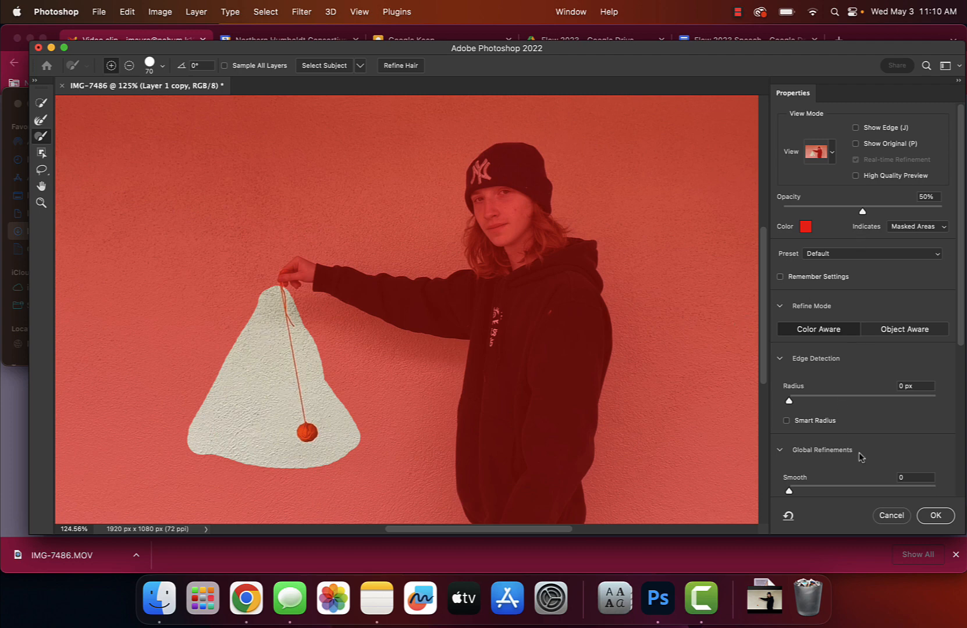
Invert the painted selection and output it as a layer mask on the still layer.
{"action": "scroll", "coordinate": [871, 463], "scroll_direction": "down", "scroll_amount": 3}
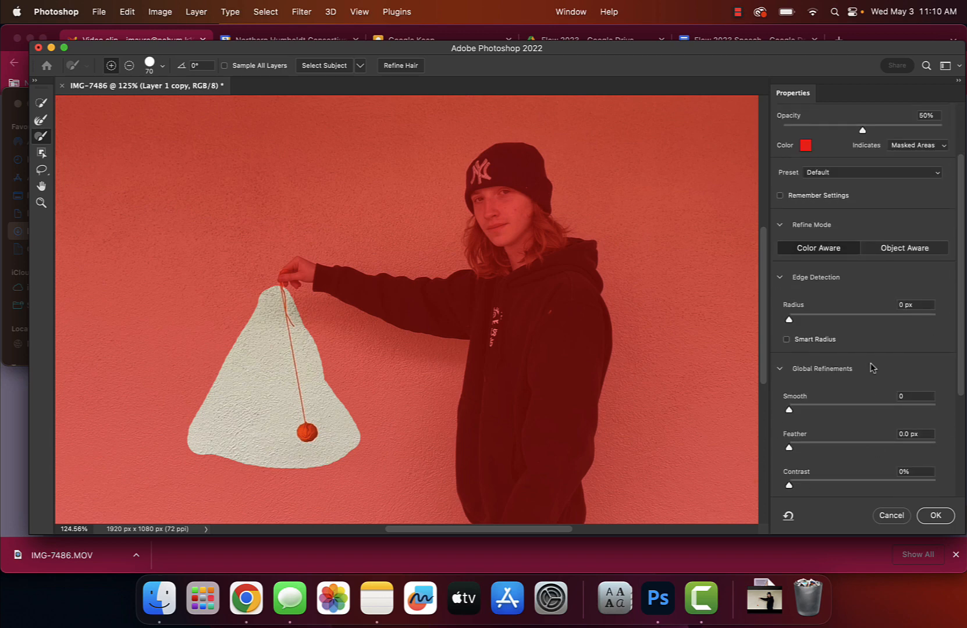
{"action": "scroll", "coordinate": [873, 367], "scroll_direction": "down", "scroll_amount": 5}
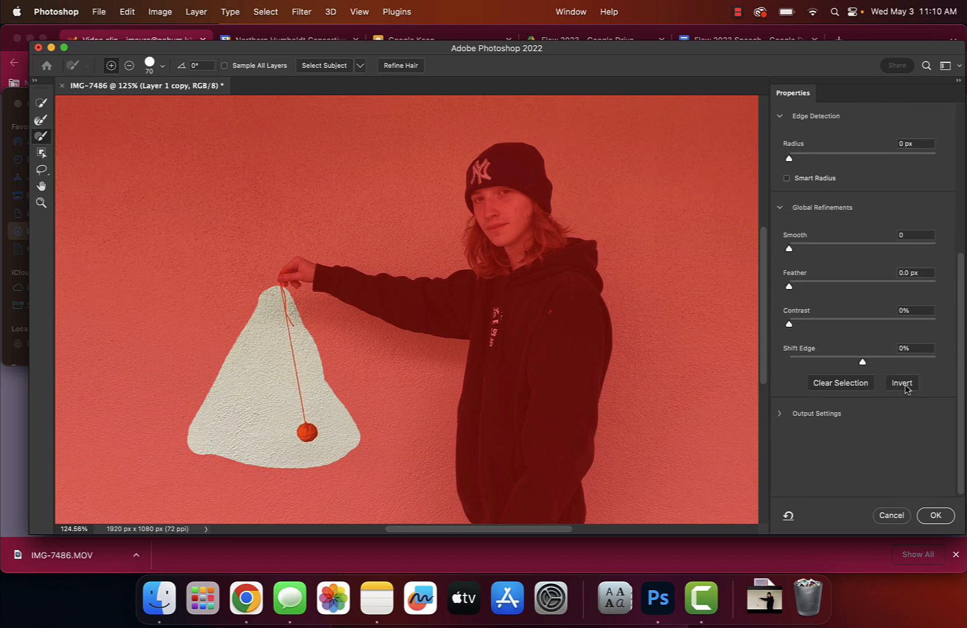
{"action": "scroll", "coordinate": [961, 381], "scroll_direction": "up", "scroll_amount": 5}
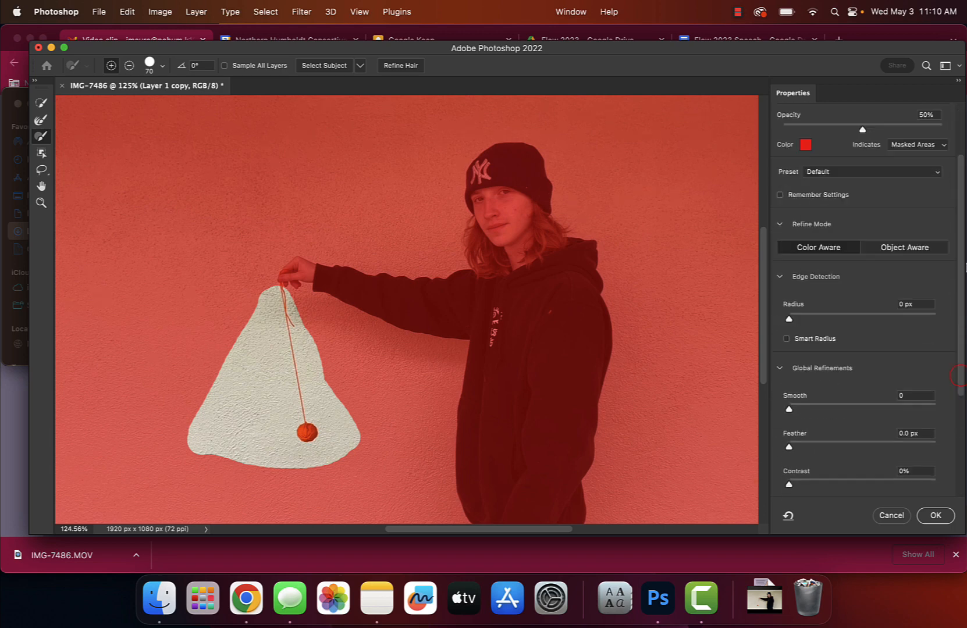
{"action": "scroll", "coordinate": [943, 416], "scroll_direction": "down", "scroll_amount": 5}
{"action": "left_click", "coordinate": [910, 386]}
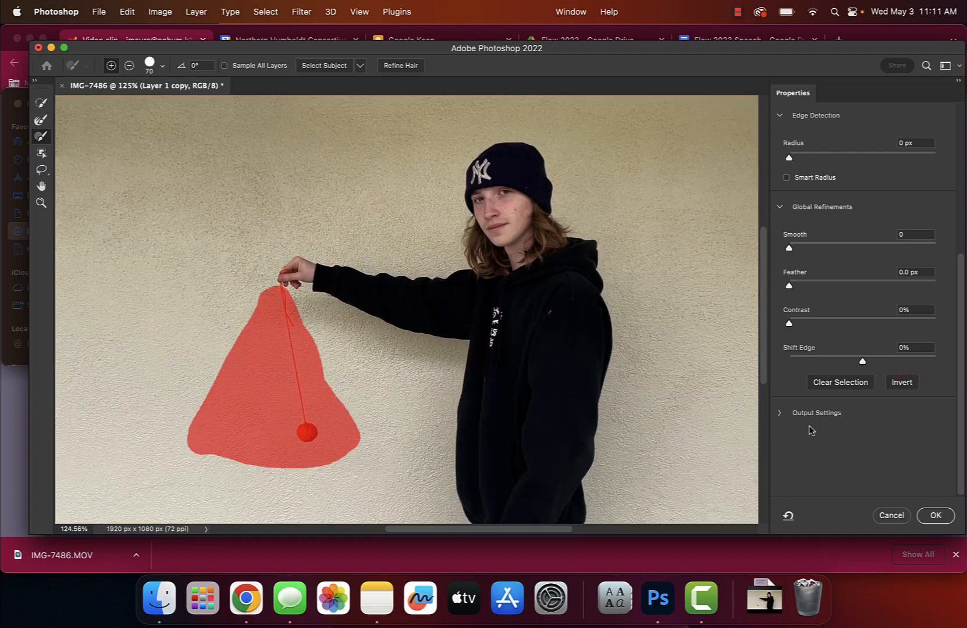
{"action": "left_click", "coordinate": [785, 414]}
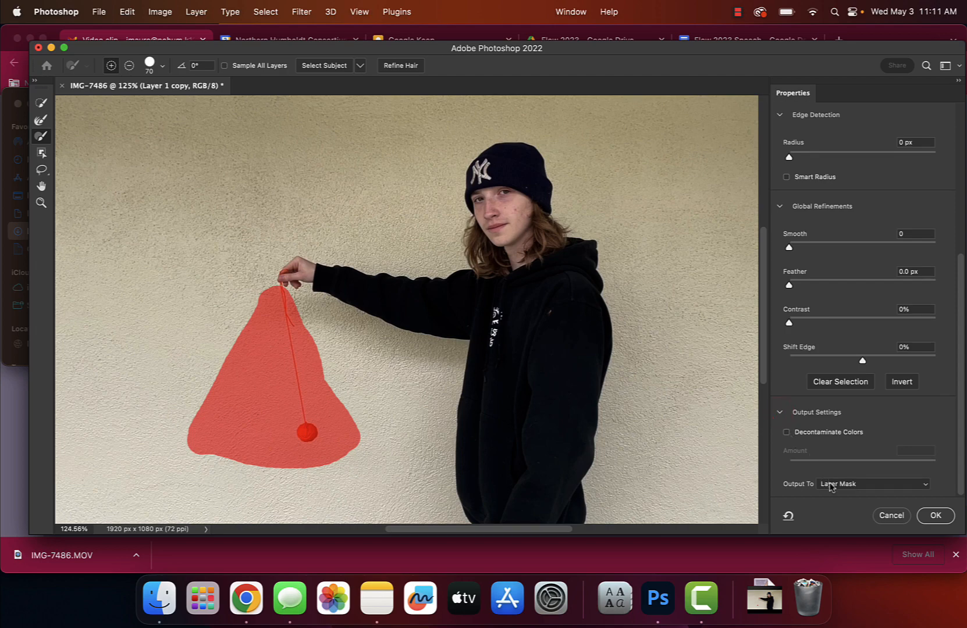
{"action": "left_click", "coordinate": [935, 516]}
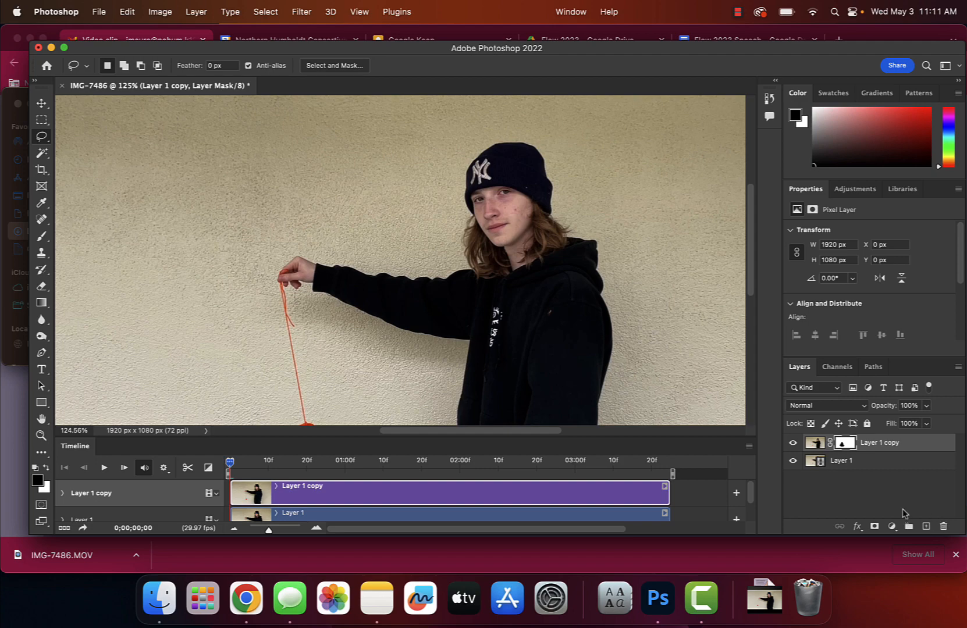
Trim the timeline work area to run from about frame 7 to about 03:05.
{"action": "scroll", "coordinate": [684, 488], "scroll_direction": "down", "scroll_amount": 2}
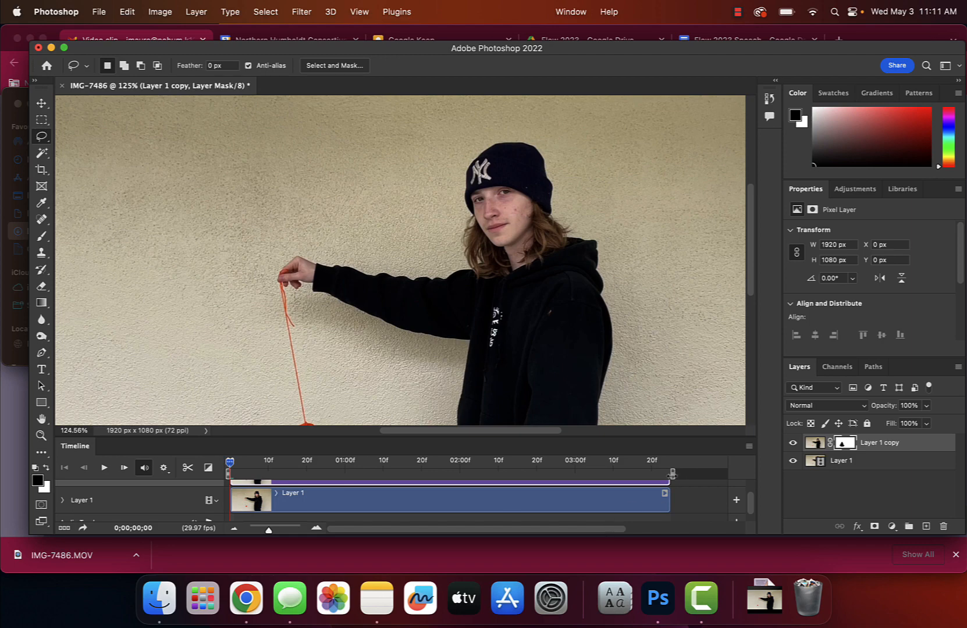
{"action": "left_click_drag", "start_coordinate": [672, 474], "coordinate": [638, 474]}
{"action": "mouse_move", "coordinate": [228, 473]}
{"action": "left_mouse_down"}
{"action": "mouse_move", "coordinate": [247, 474]}
{"action": "mouse_move", "coordinate": [222, 476]}
{"action": "left_mouse_up"}
{"action": "left_click_drag", "start_coordinate": [638, 473], "coordinate": [599, 481]}
{"action": "left_click_drag", "start_coordinate": [227, 474], "coordinate": [256, 464]}
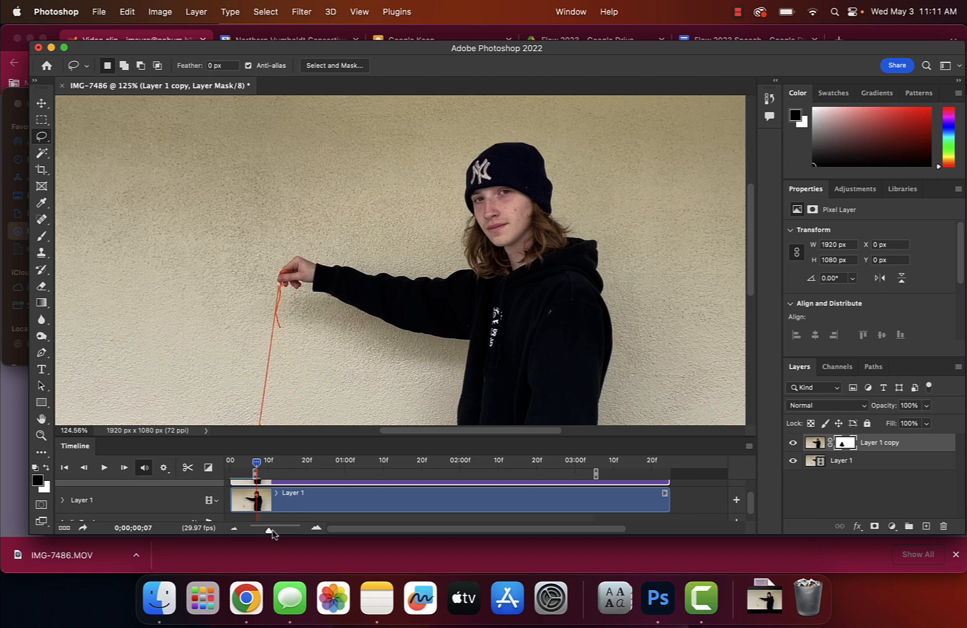
Play the trimmed work area with the whole image in view to preview the looping swing.
{"action": "scroll", "coordinate": [389, 365], "scroll_direction": "down", "scroll_amount": 5}
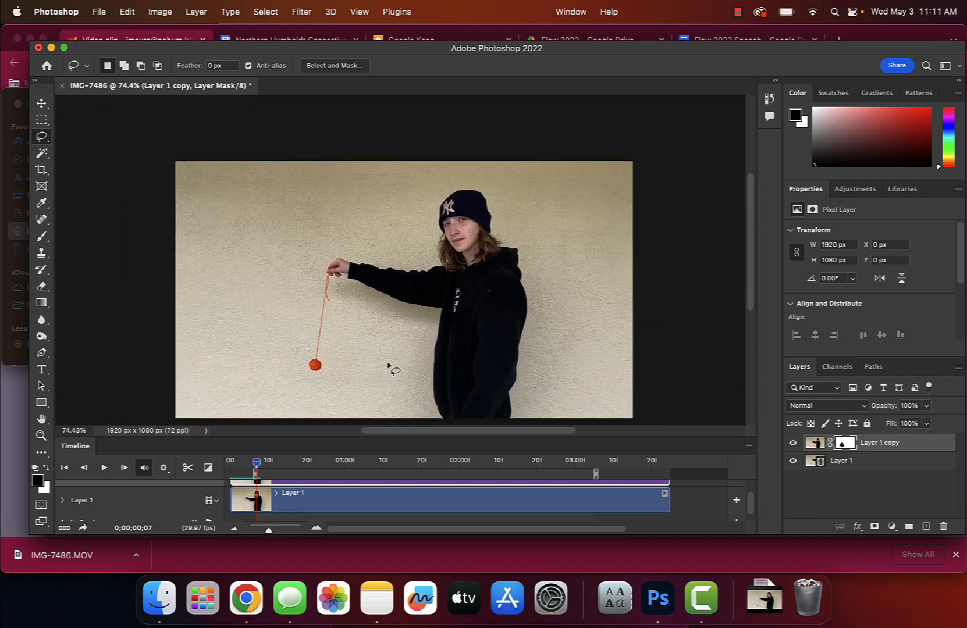
{"action": "scroll", "coordinate": [388, 365], "scroll_direction": "down", "scroll_amount": 1}
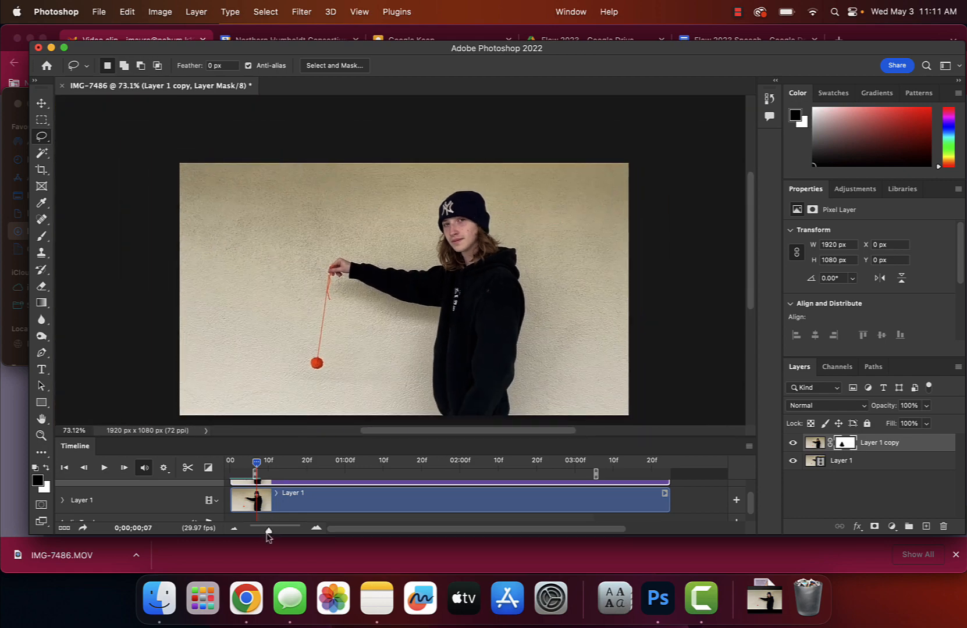
{"action": "left_click", "coordinate": [104, 469]}
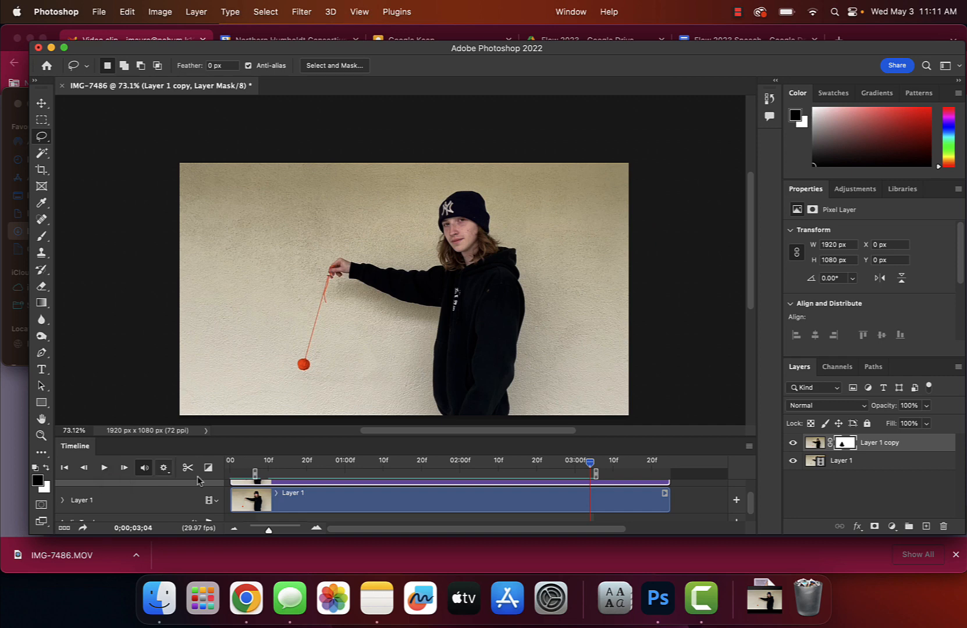
{"action": "scroll", "coordinate": [244, 506], "scroll_direction": "down", "scroll_amount": 1}
{"action": "scroll", "coordinate": [244, 506], "scroll_direction": "up", "scroll_amount": 2}
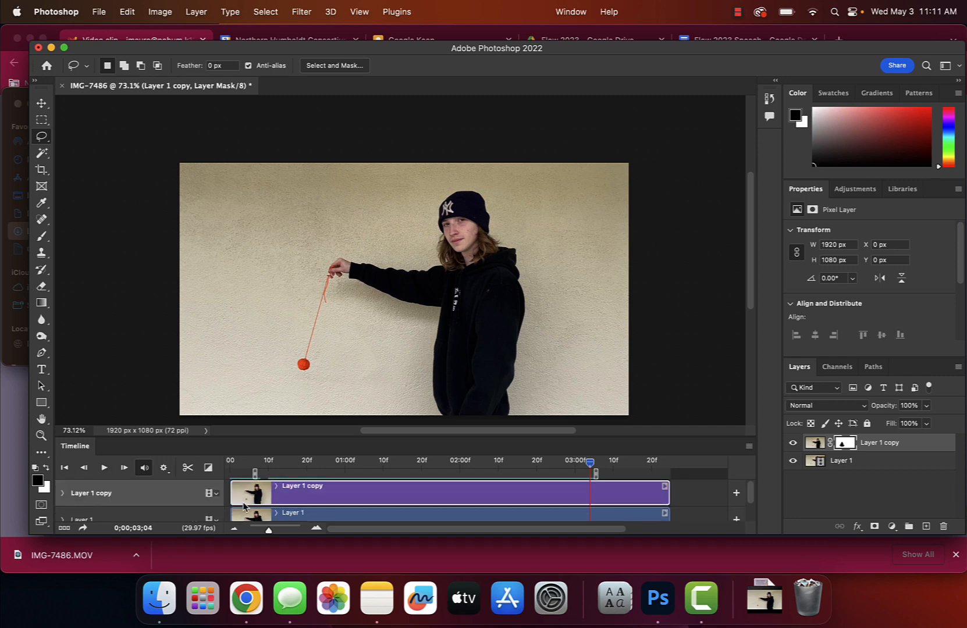
{"action": "scroll", "coordinate": [253, 493], "scroll_direction": "down", "scroll_amount": 1}
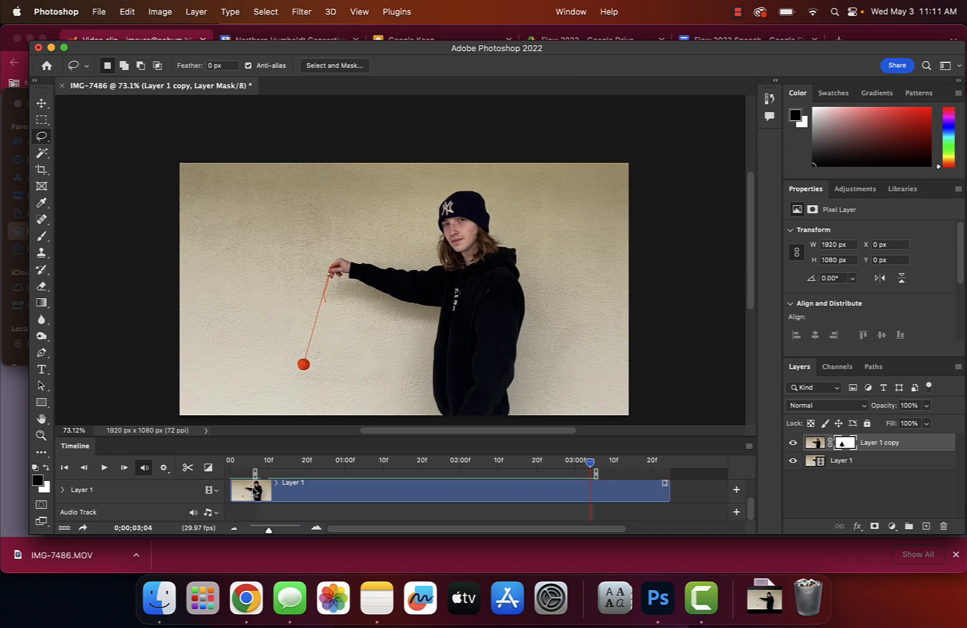
{"action": "scroll", "coordinate": [255, 492], "scroll_direction": "up", "scroll_amount": 1}
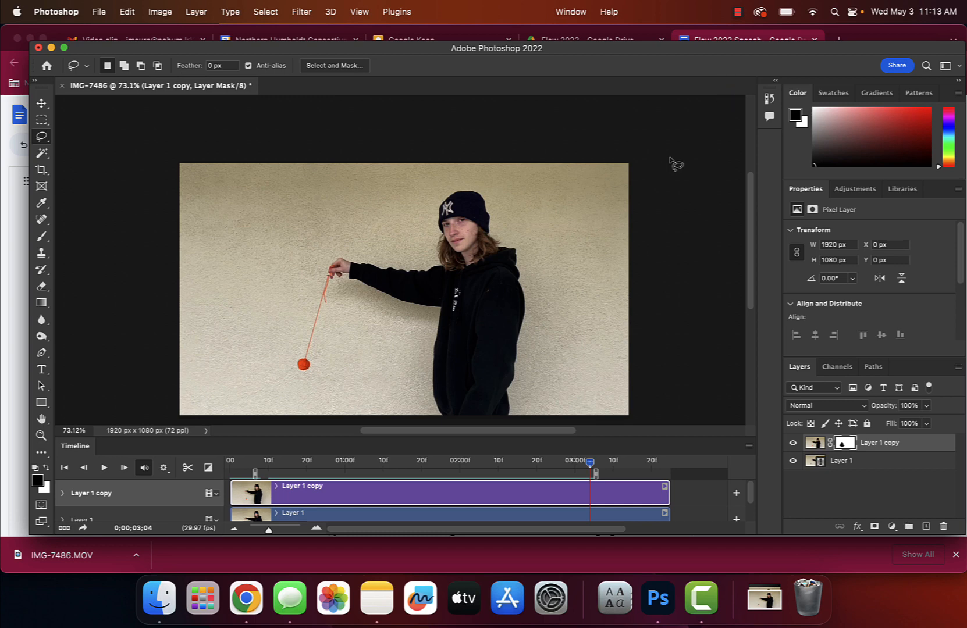
Export the animation with Save for Web as the GIF cinema.gif in the Downloads folder, replacing the existing file.
{"action": "left_click", "coordinate": [98, 12]}
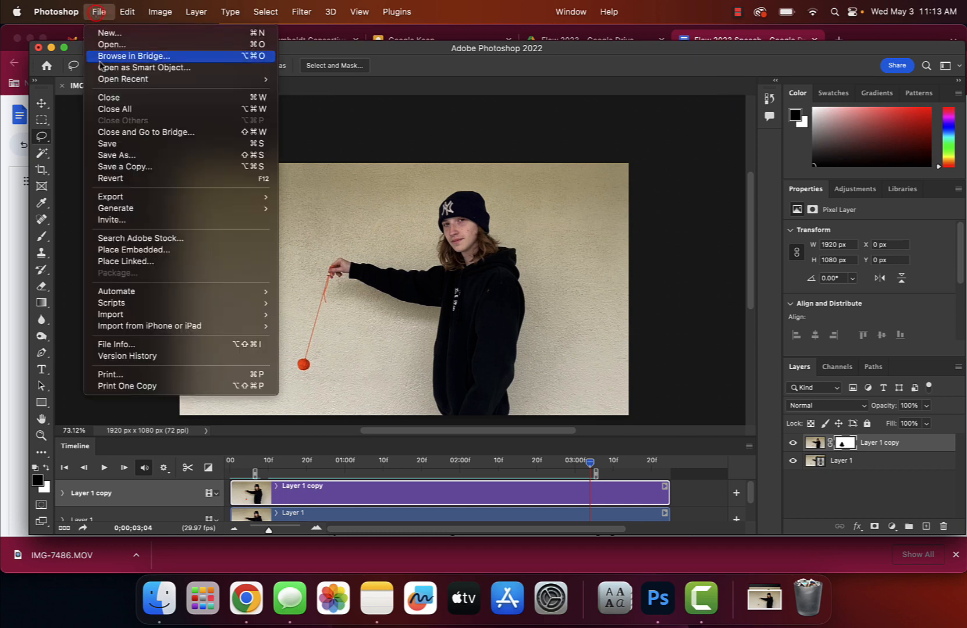
{"action": "mouse_move", "coordinate": [128, 199]}
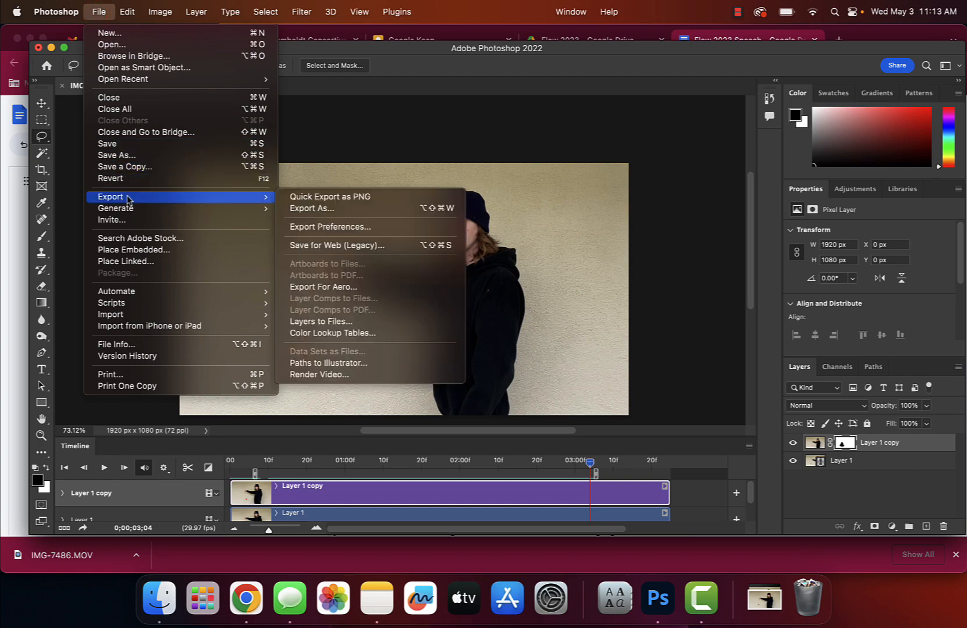
{"action": "left_click", "coordinate": [327, 246]}
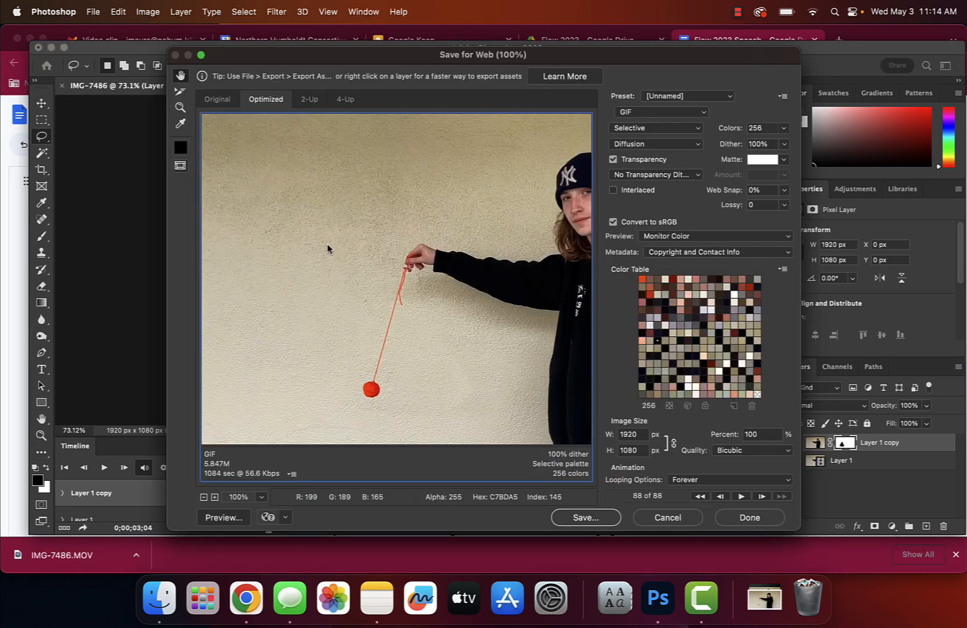
{"action": "left_click", "coordinate": [578, 518]}
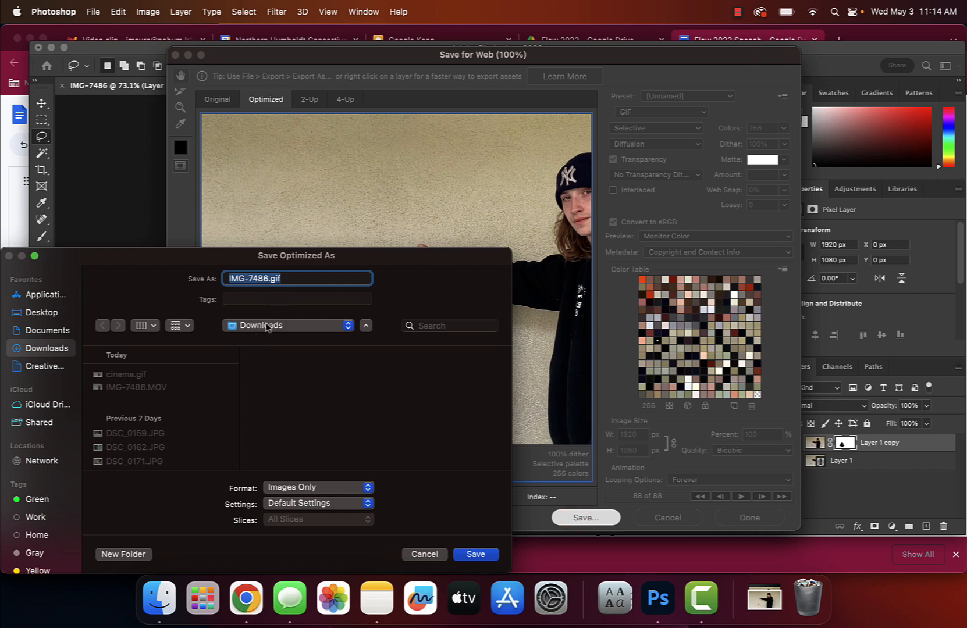
{"action": "left_click_drag", "start_coordinate": [266, 280], "coordinate": [216, 283]}
{"action": "type", "text": "cinema"}
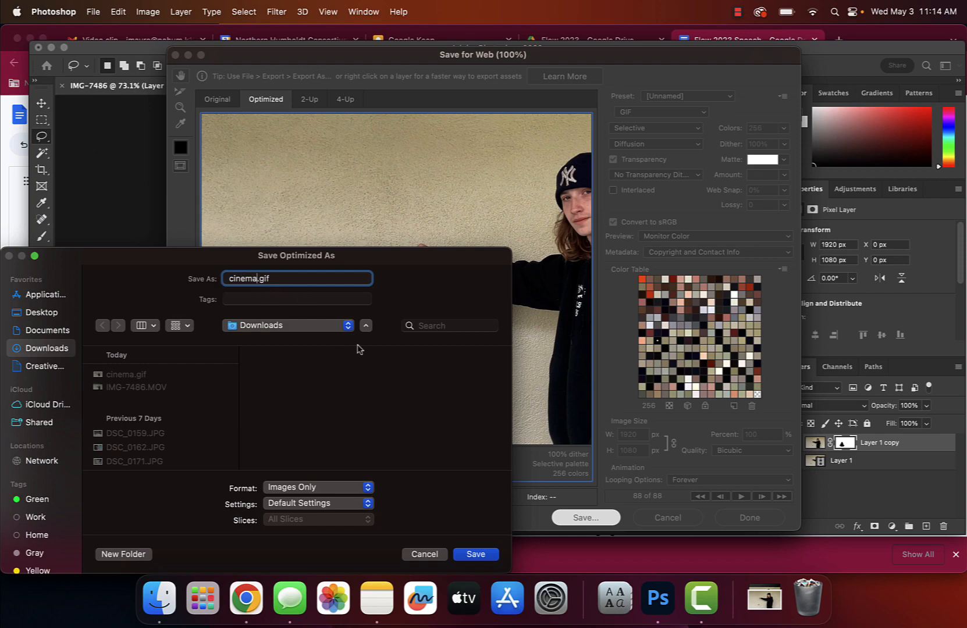
{"action": "left_click", "coordinate": [475, 555]}
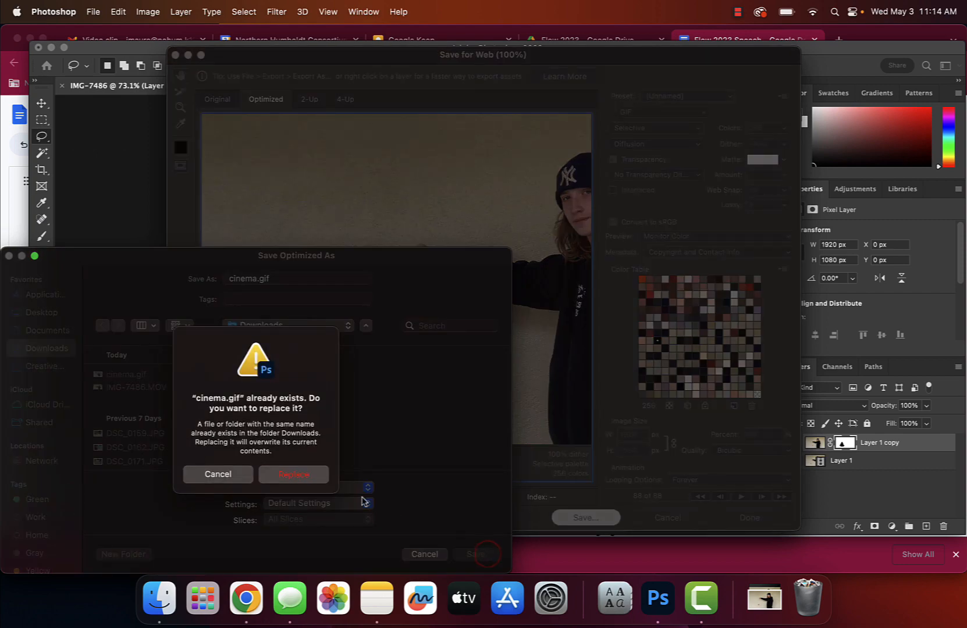
{"action": "left_click", "coordinate": [309, 473]}
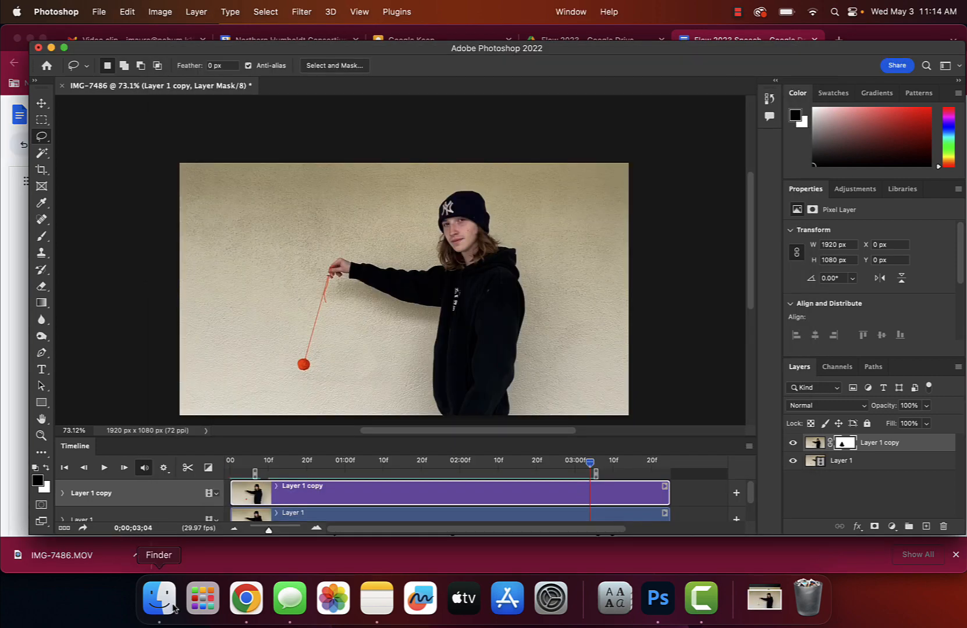
Open cinema.gif from the Downloads folder in Google Chrome and view the looping swing at a reduced size.
{"action": "left_click", "coordinate": [173, 606]}
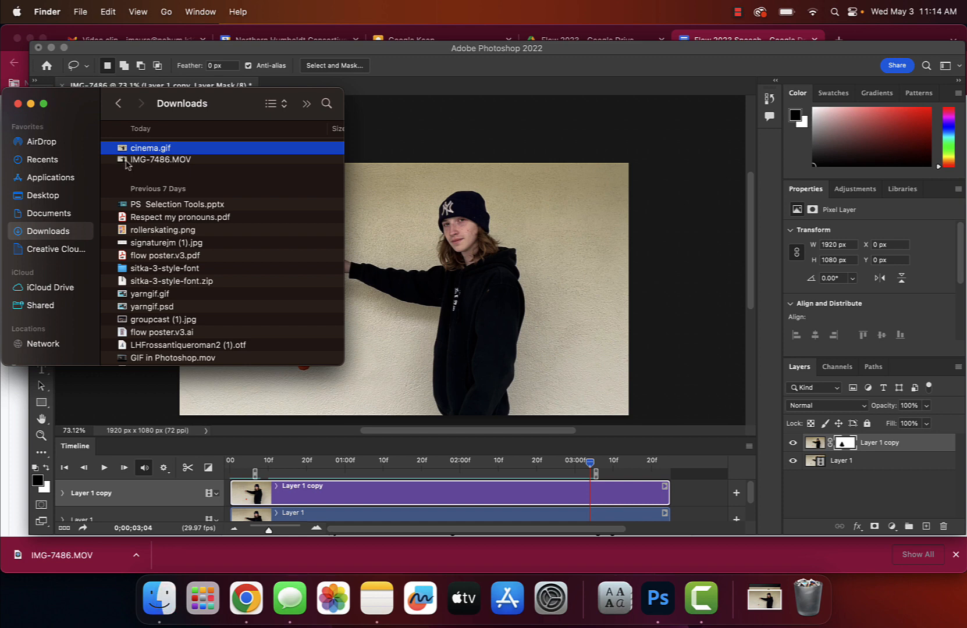
{"action": "right_click", "coordinate": [127, 153]}
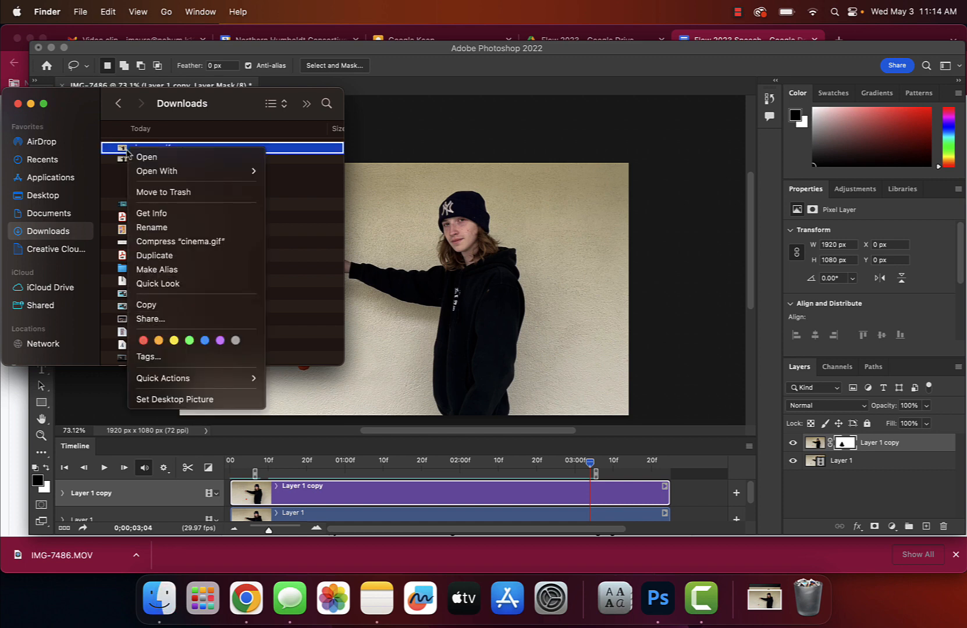
{"action": "mouse_move", "coordinate": [224, 170]}
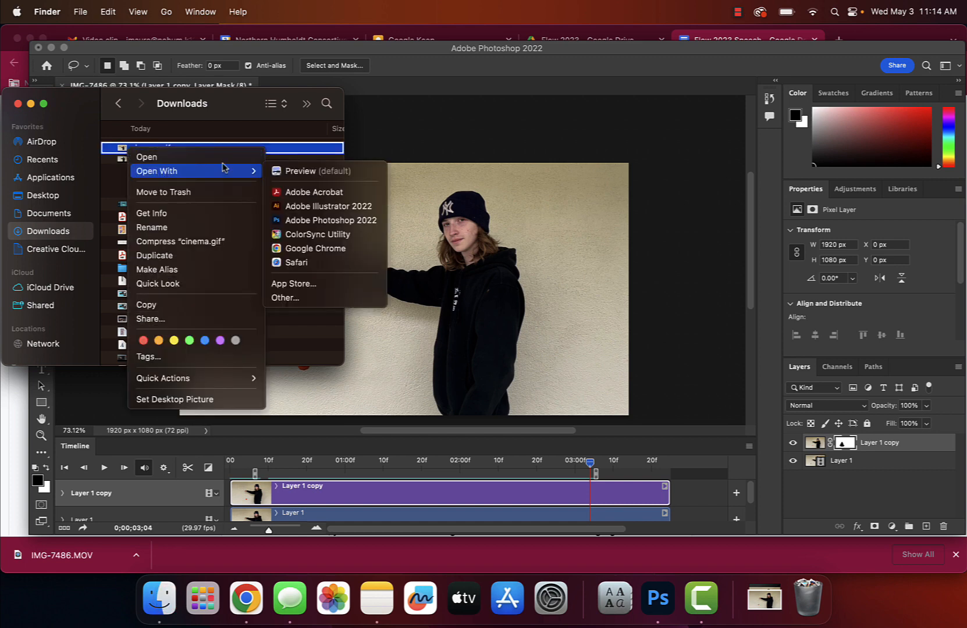
{"action": "left_click", "coordinate": [301, 248]}
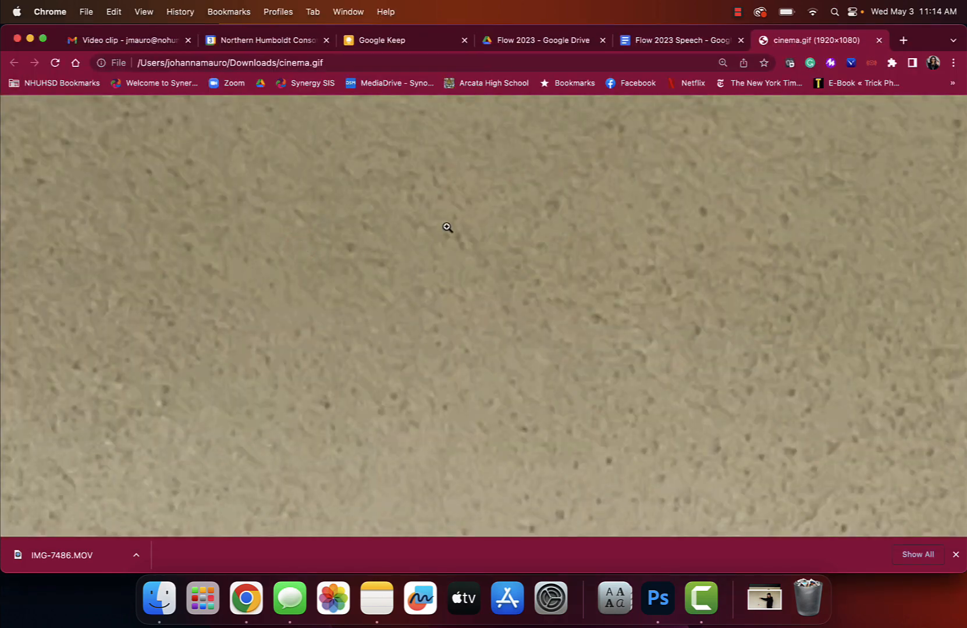
{"action": "key", "text": "super+minus"}
{"action": "key", "text": "super+minus"}
{"action": "key", "text": "super+minus"}
{"action": "key", "text": "super+minus"}
{"action": "key", "text": "super+minus"}
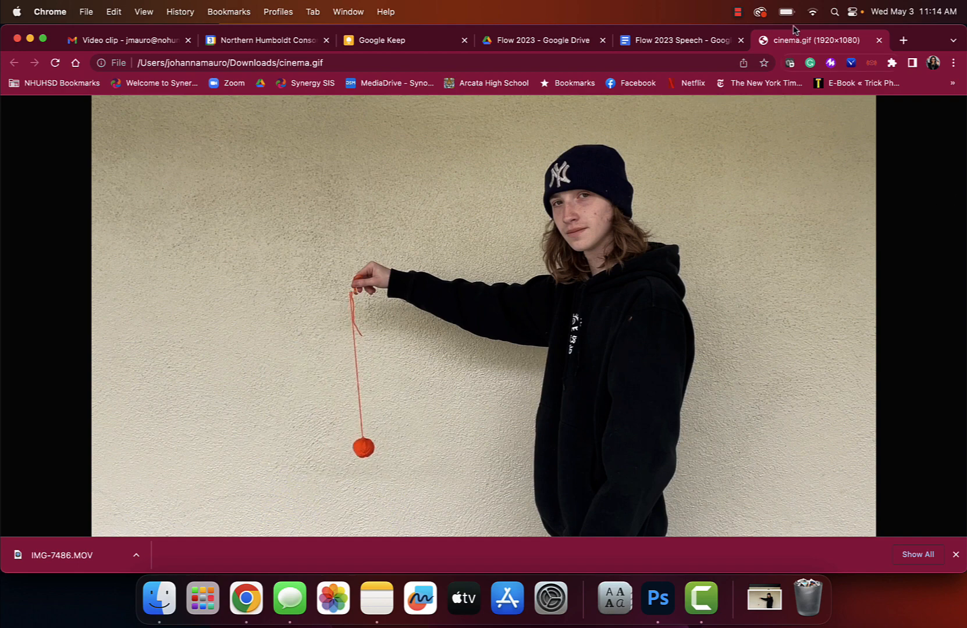
{"action": "left_click", "coordinate": [737, 11]}
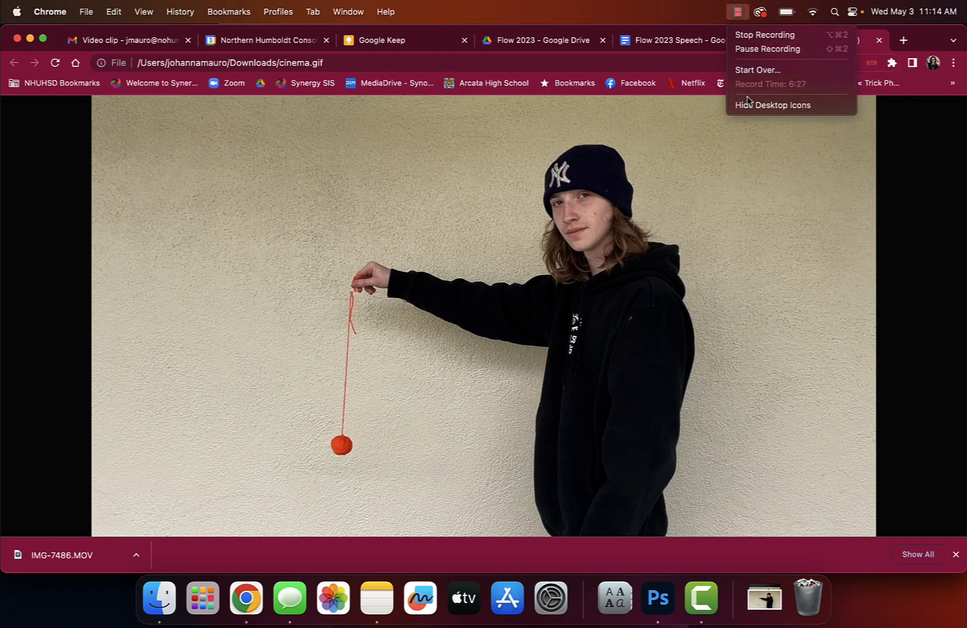